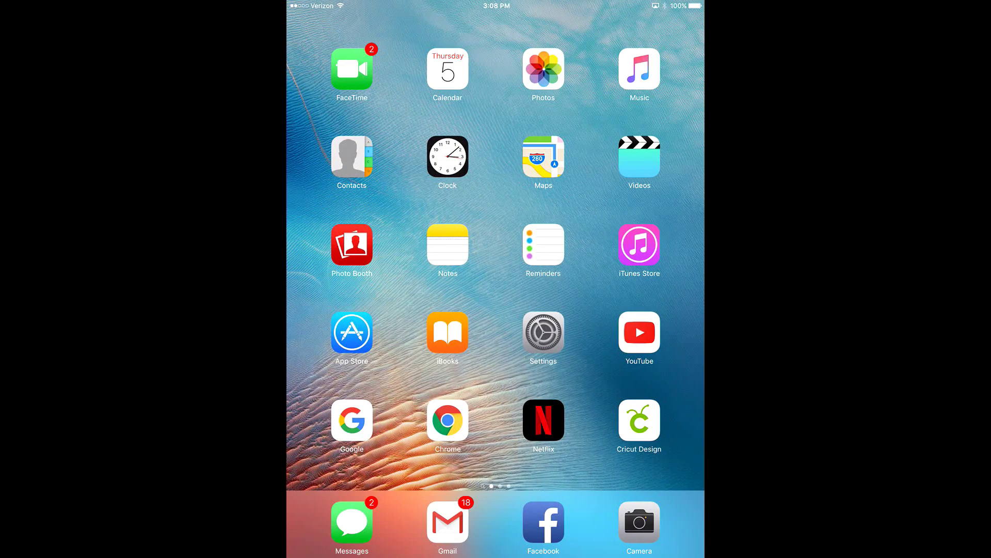
Search the App Store for 'monogram it', then return to the Monogram It home-screen page
click(352, 332)
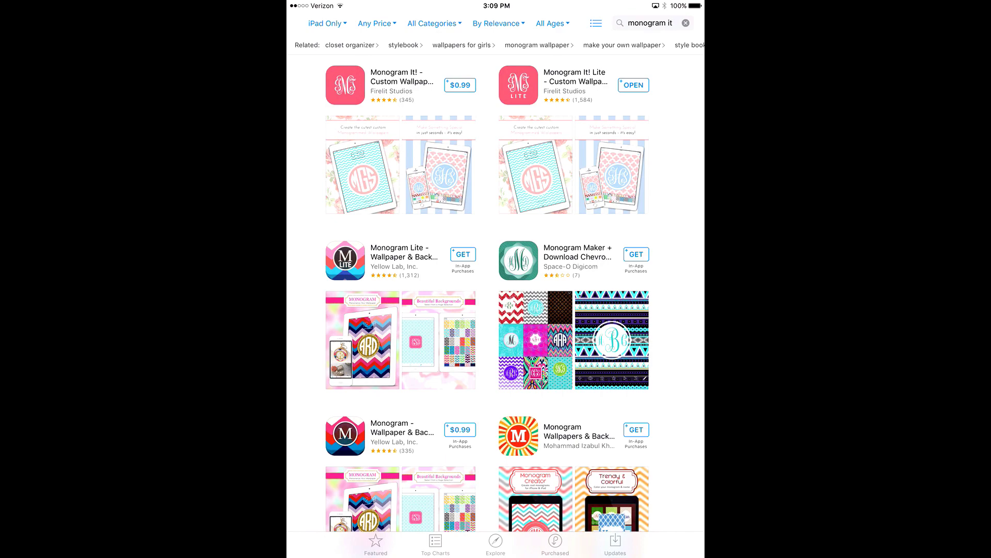
key(super+shift+h)
scroll(496, 264, right, 5)
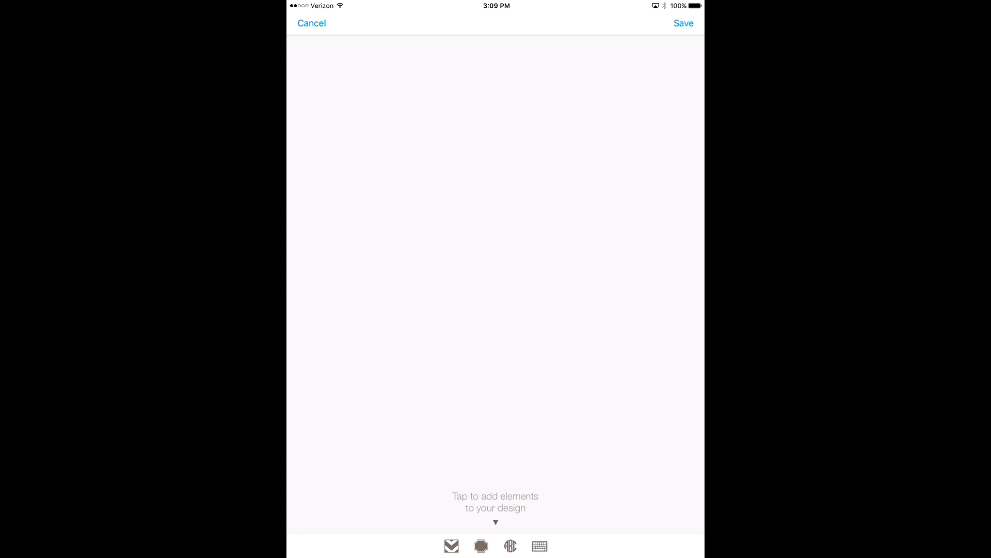
Show the ABC monogram styles and colour choices for the new blank design
click(510, 545)
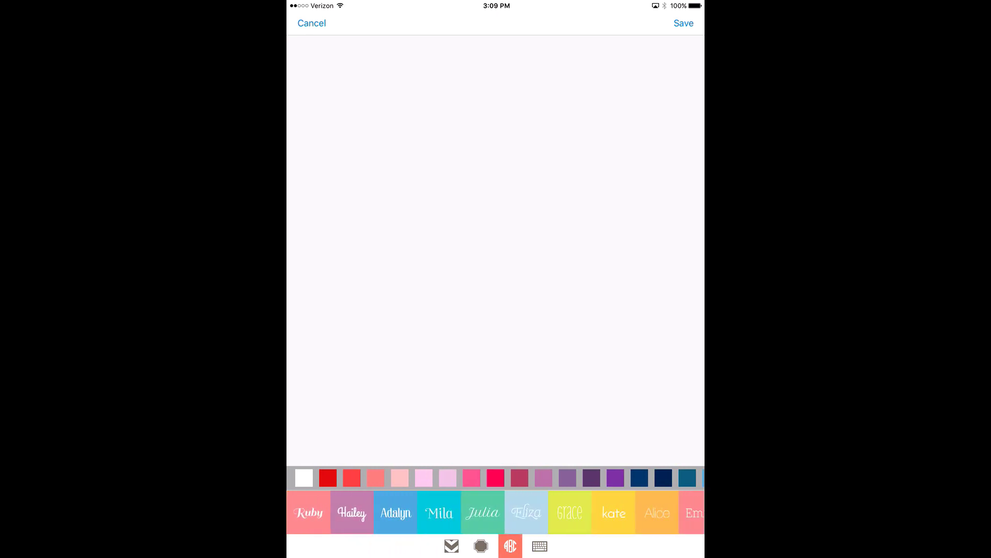
scroll(496, 512, right, 3)
scroll(496, 511, right, 3)
scroll(496, 513, right, 3)
scroll(495, 512, right, 3)
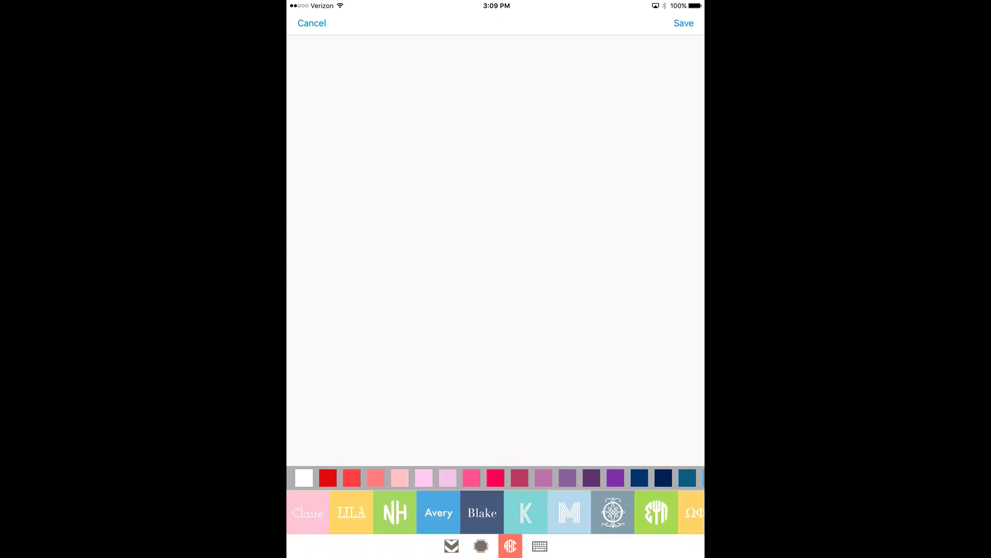
scroll(496, 512, left, 10)
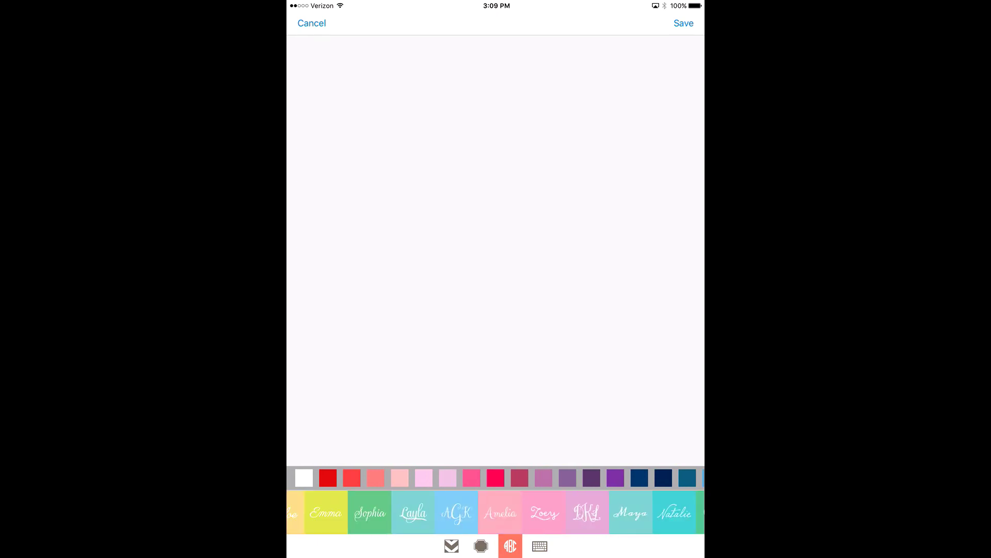
scroll(496, 512, left, 3)
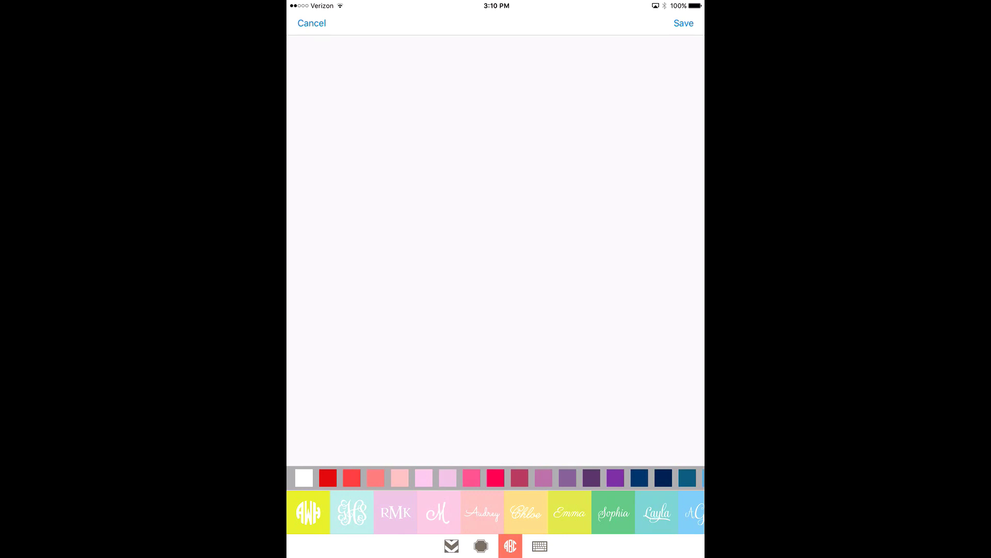
Pick the vine monogram style to begin entering initials
click(540, 546)
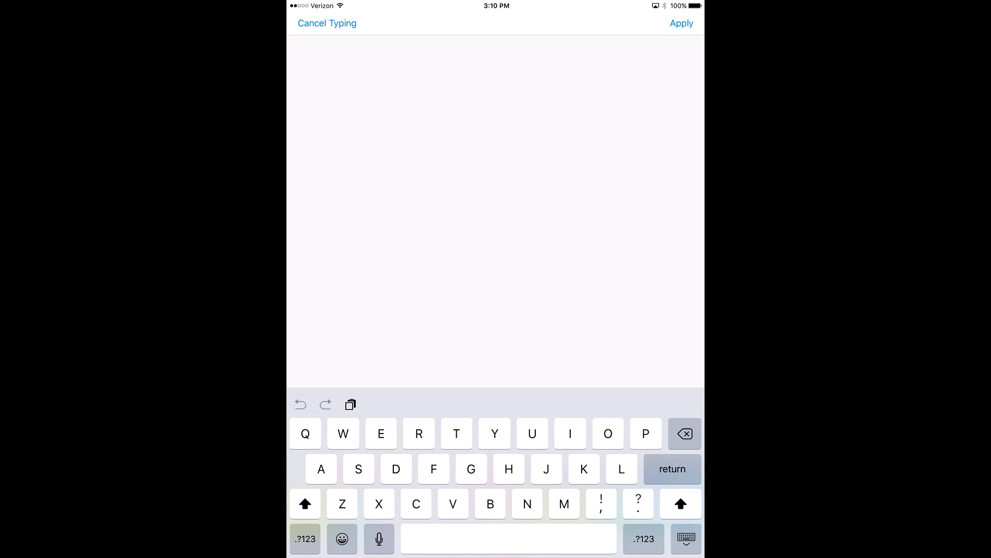
text(TBl)
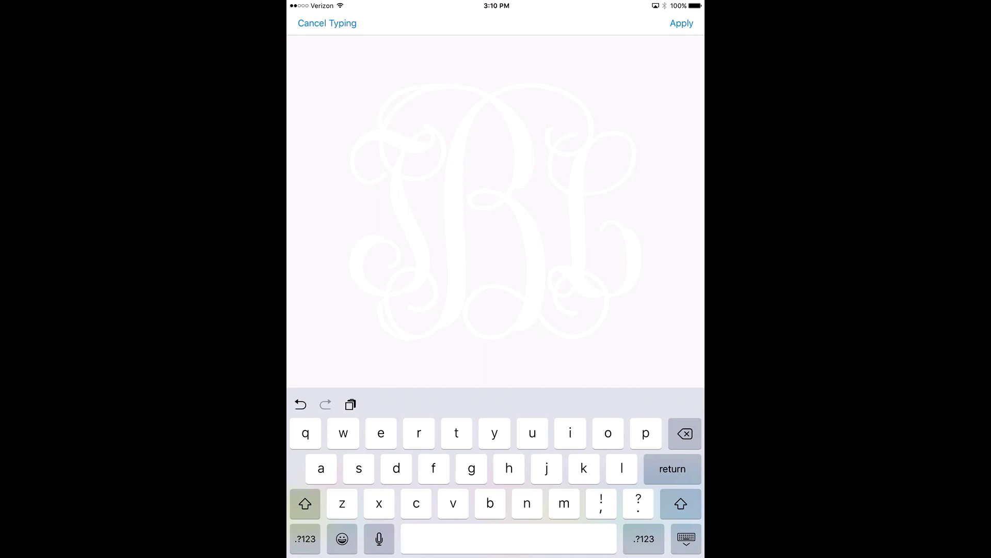
Apply the initials TBL, colour the vine monogram black, and save it to the camera roll
click(685, 538)
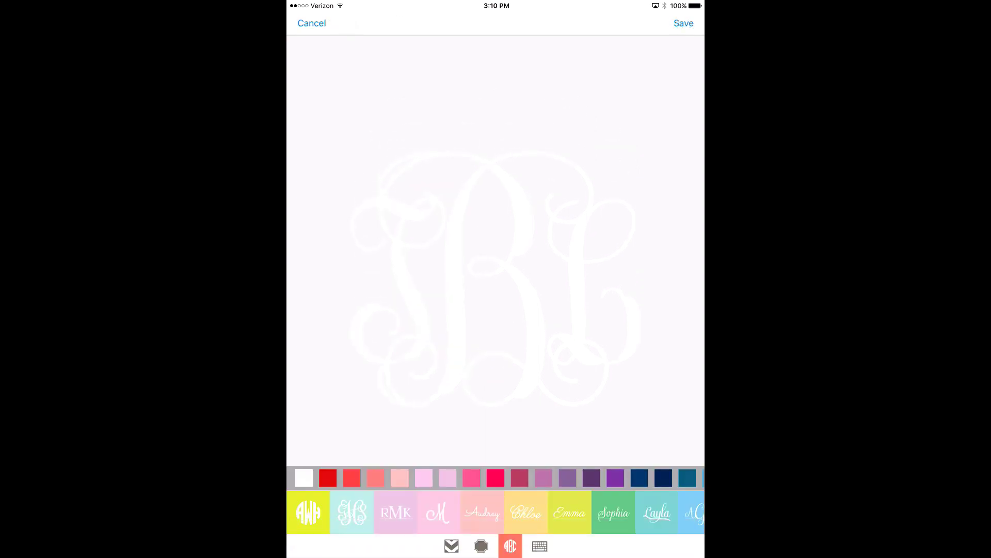
drag(650, 478, 325, 477)
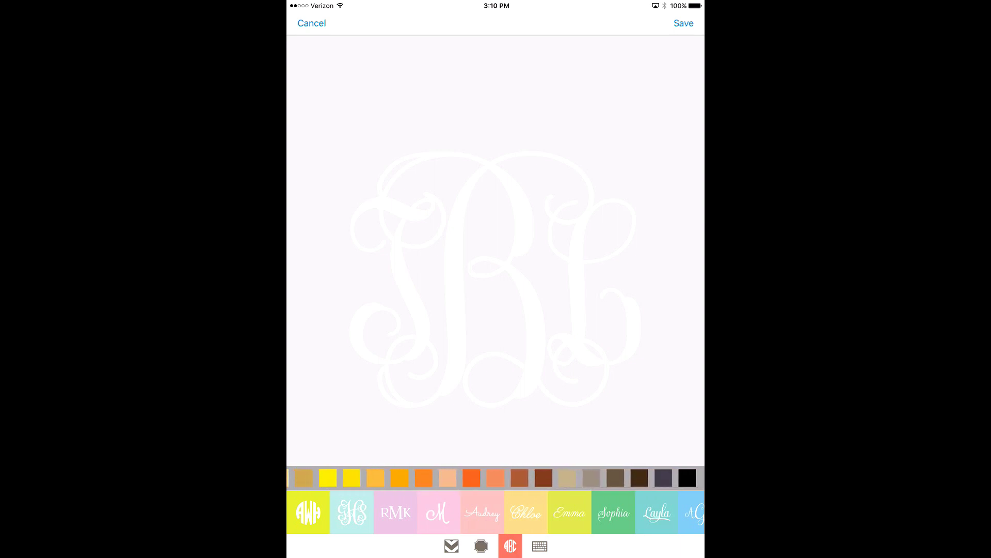
click(687, 478)
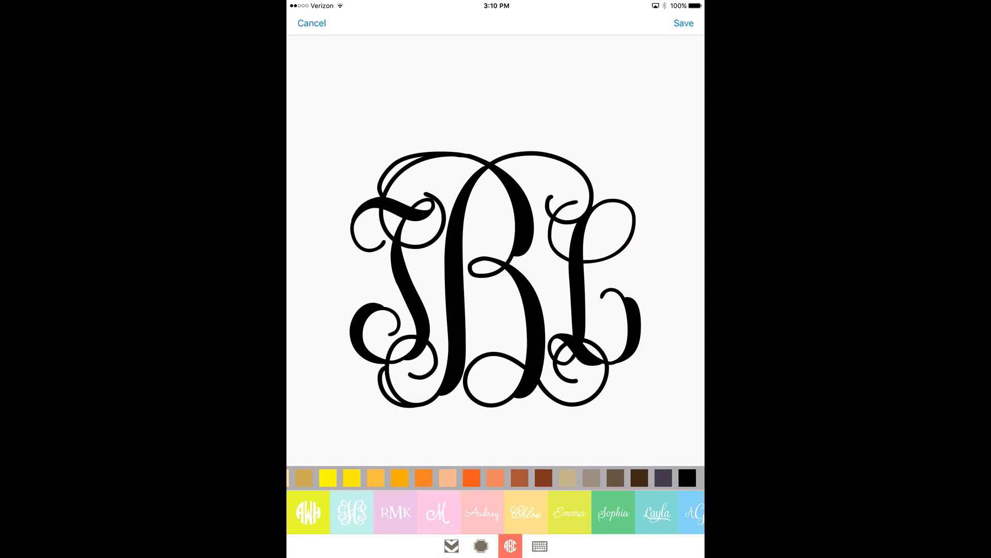
click(684, 23)
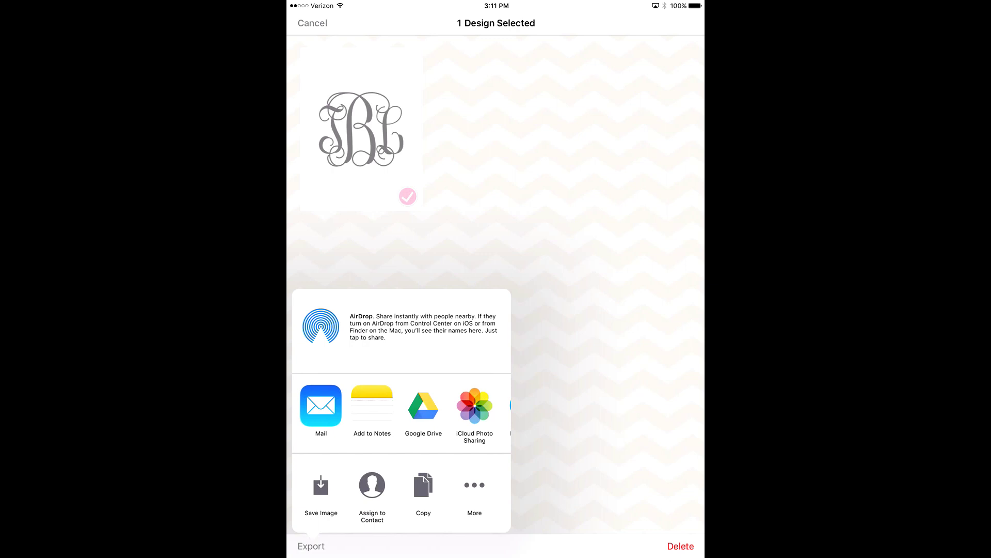
Share the monogram to Google Drive renamed 'my monogram.png' and pick the upload account
click(423, 406)
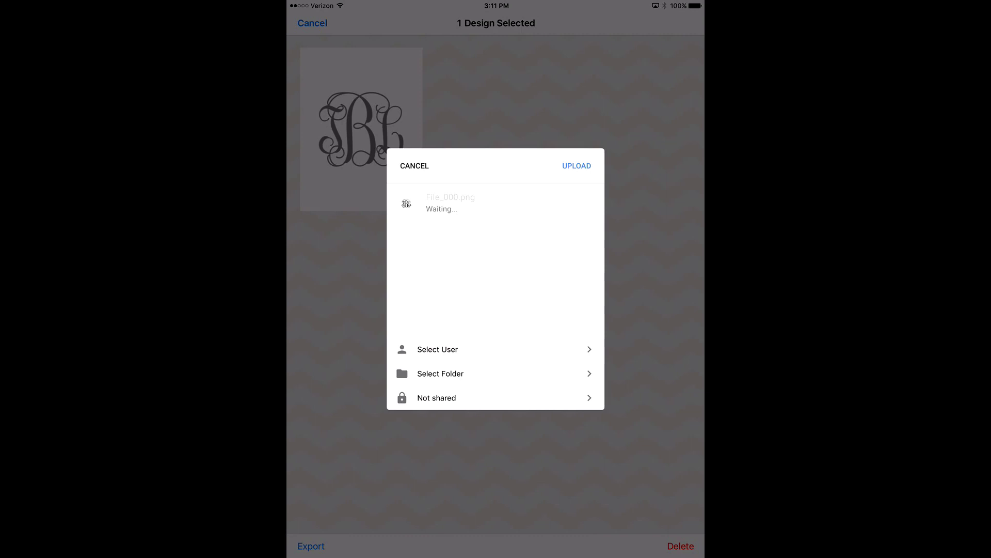
click(450, 197)
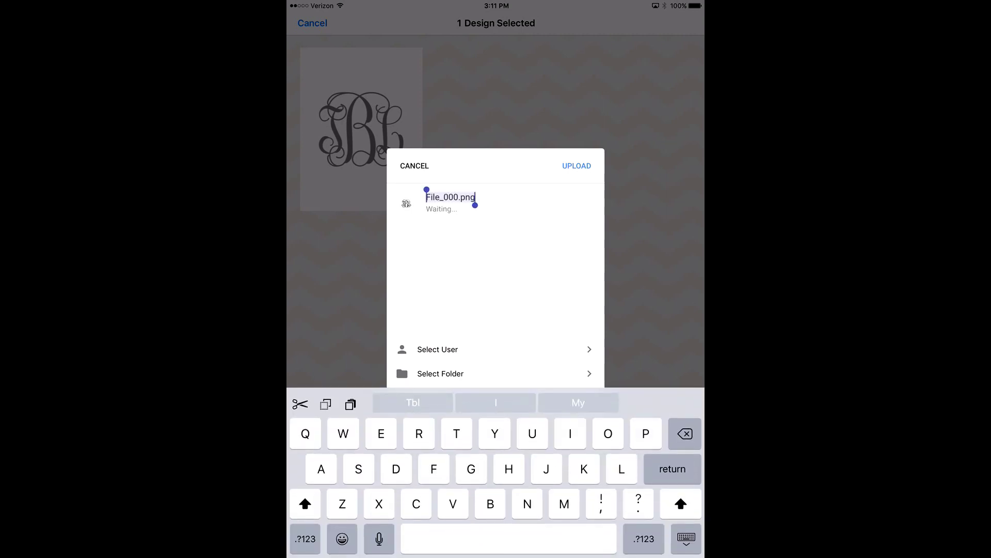
key(BackSpace)
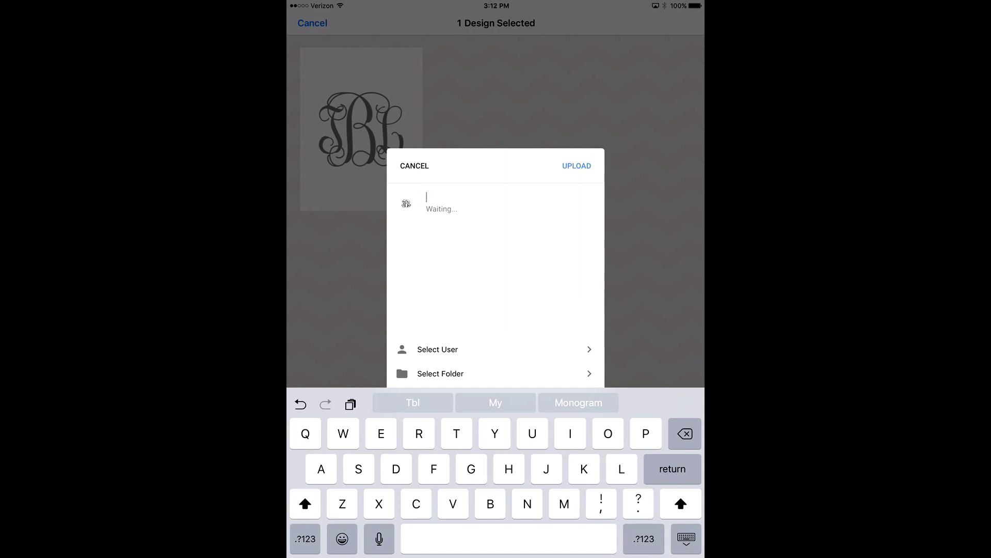
key(shift)
text(my mo)
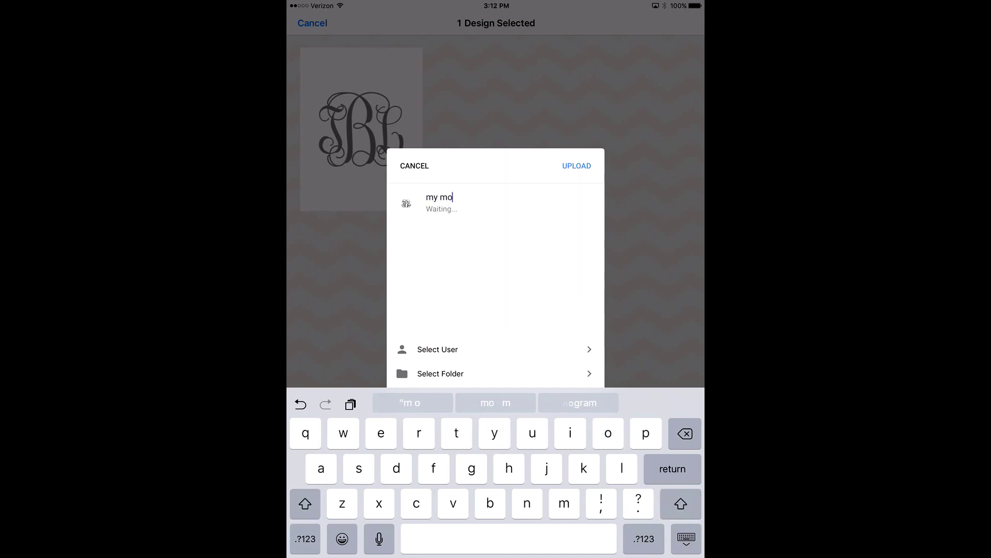
text(nogra)
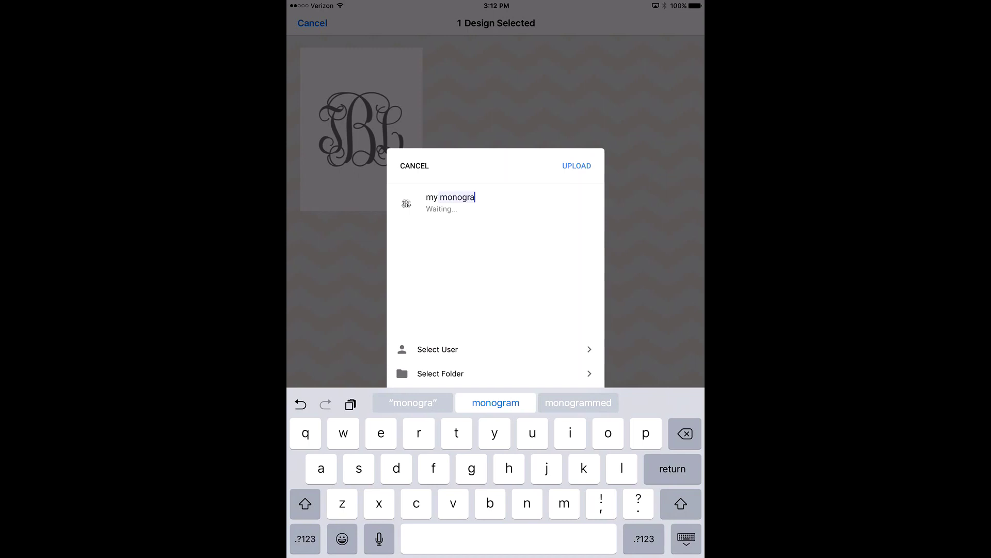
text(m)
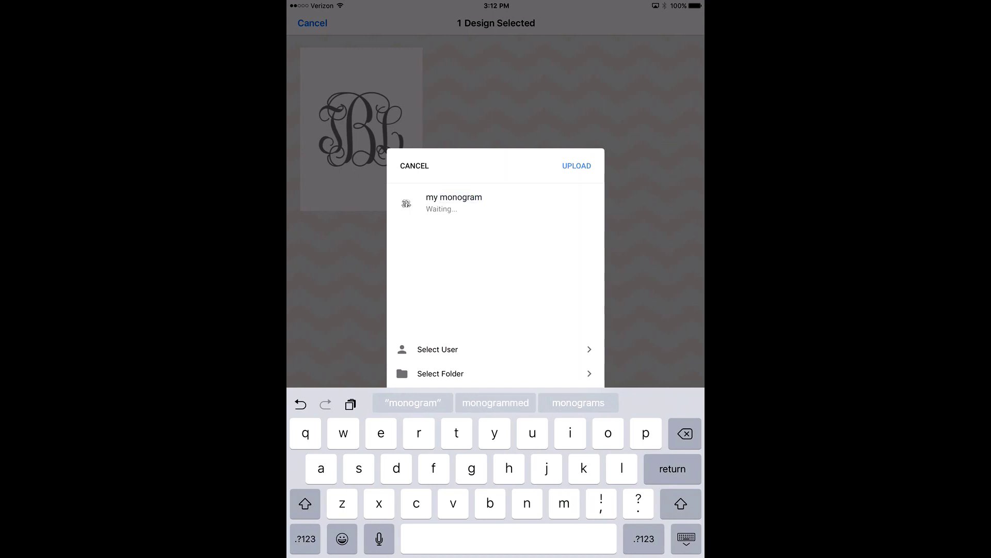
text(.p)
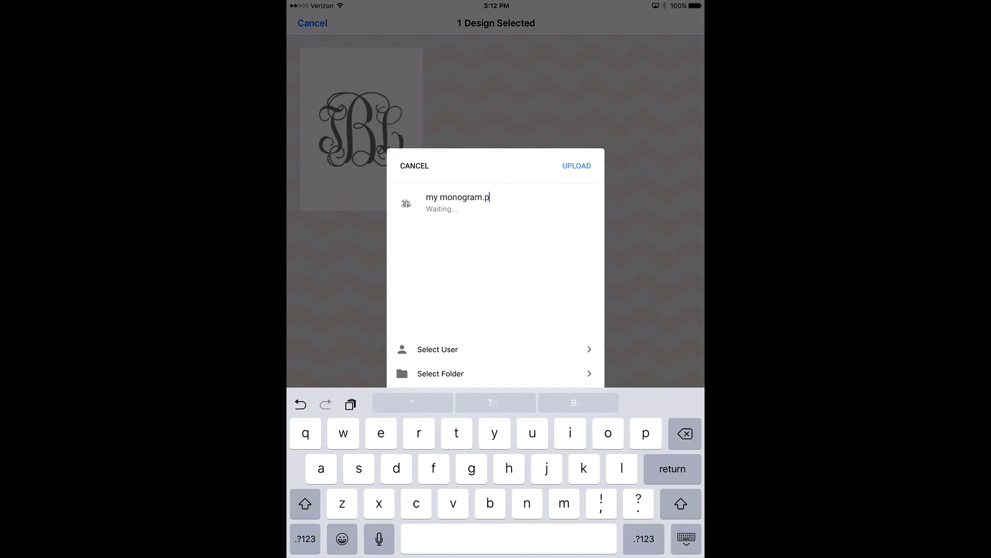
text(ng)
key(Return)
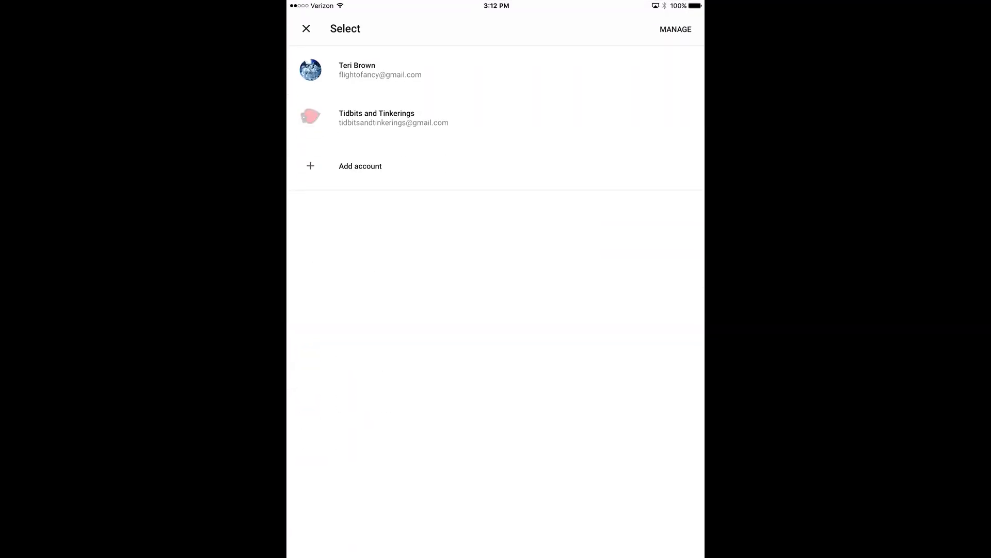
click(357, 70)
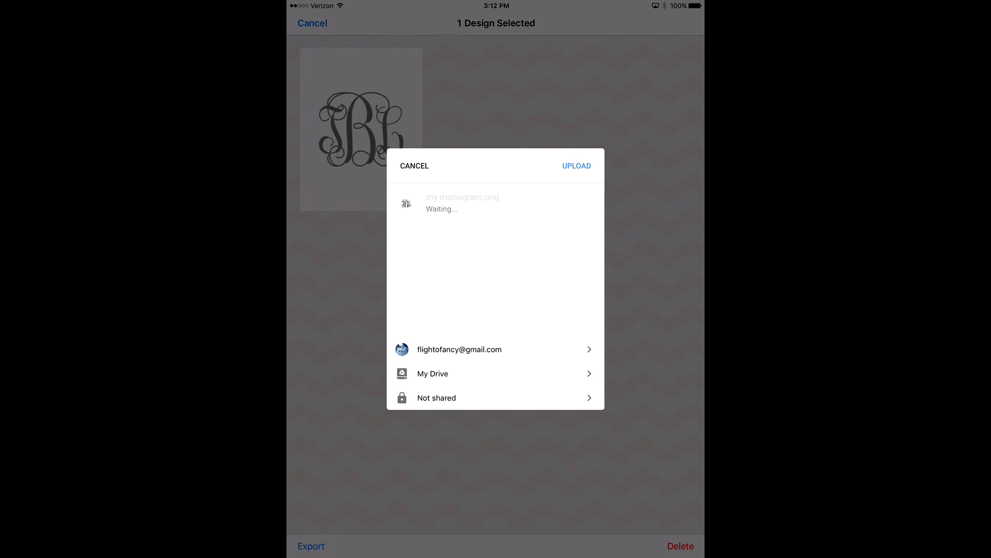
Set the Monograms folder as destination and upload my monogram.png
click(433, 373)
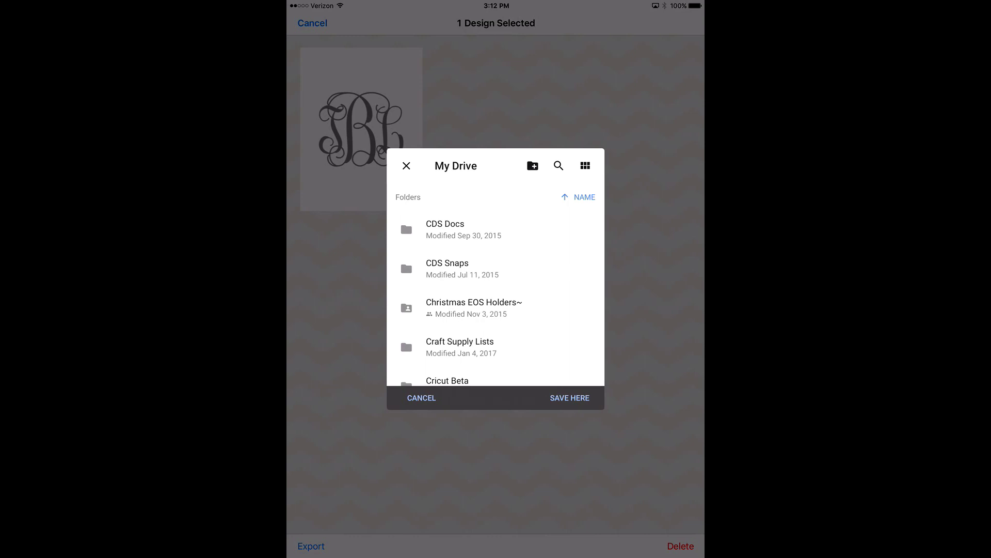
scroll(496, 288, down, 5)
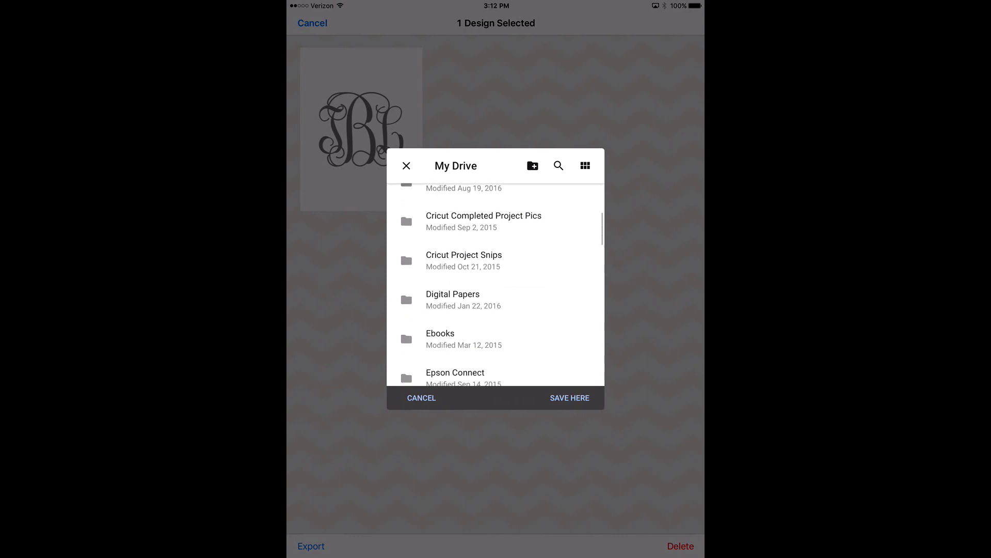
scroll(496, 287, down, 1)
scroll(496, 287, down, 1)
scroll(497, 286, down, 1)
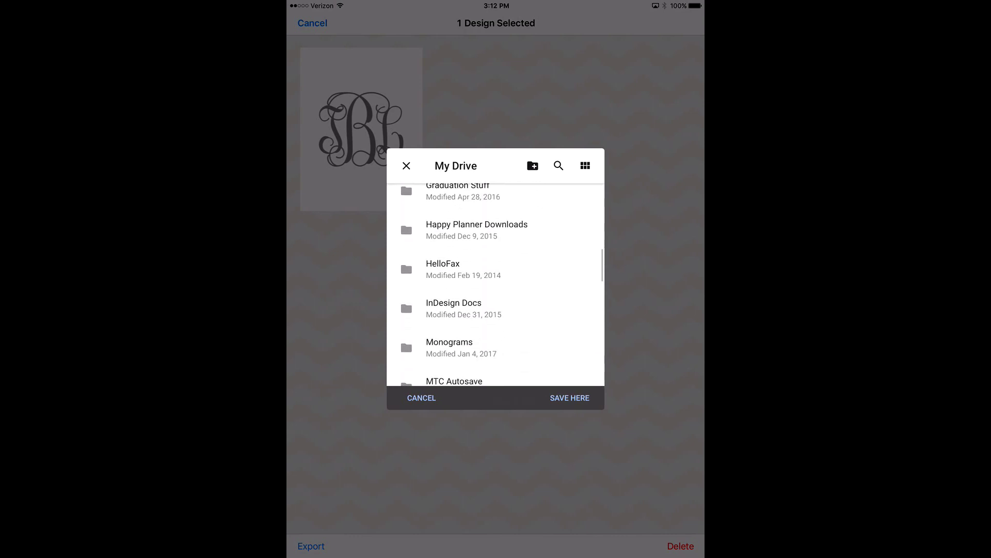
scroll(496, 286, down, 1)
scroll(496, 287, down, 1)
click(449, 293)
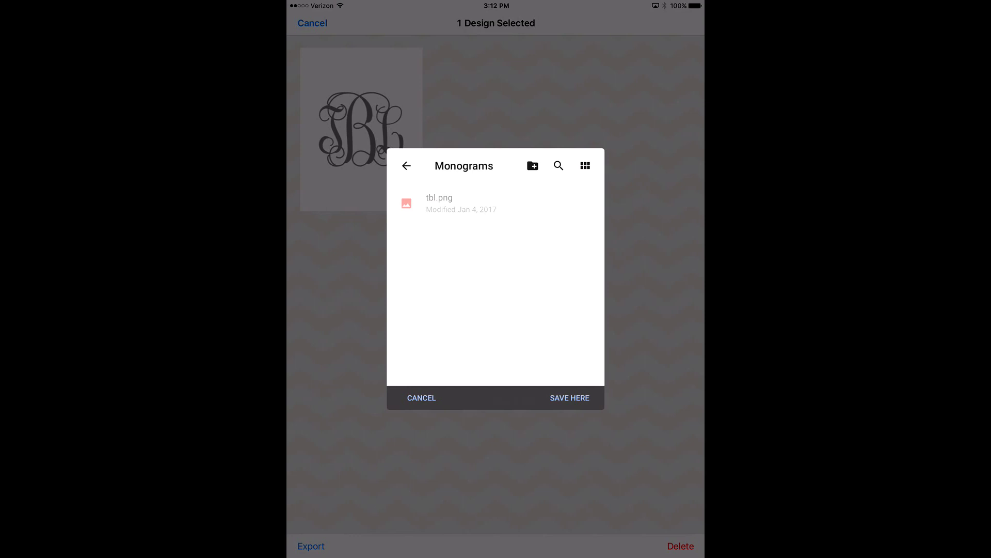
click(570, 397)
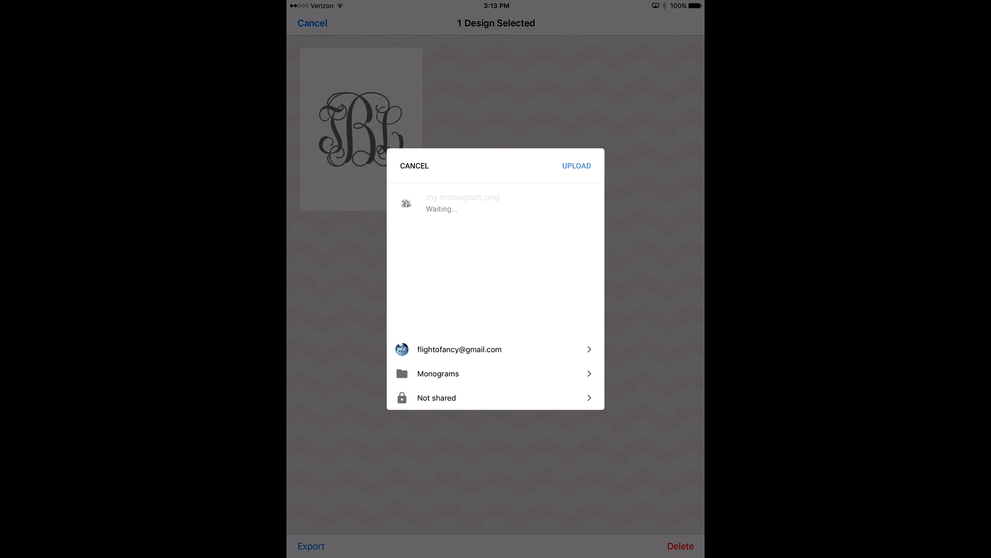
click(576, 165)
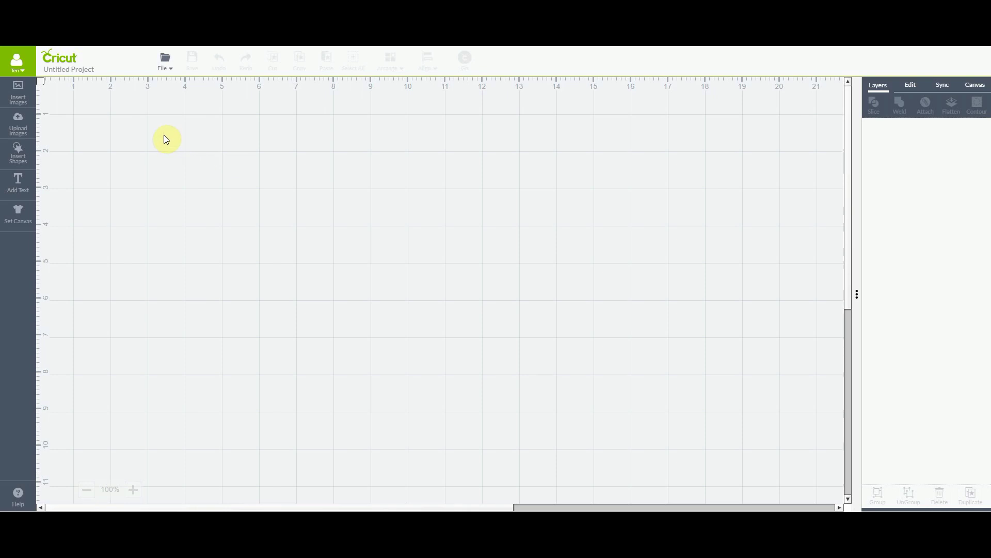
Upload 'my monogram' from Google Drive > Monograms as a new cut image
click(21, 129)
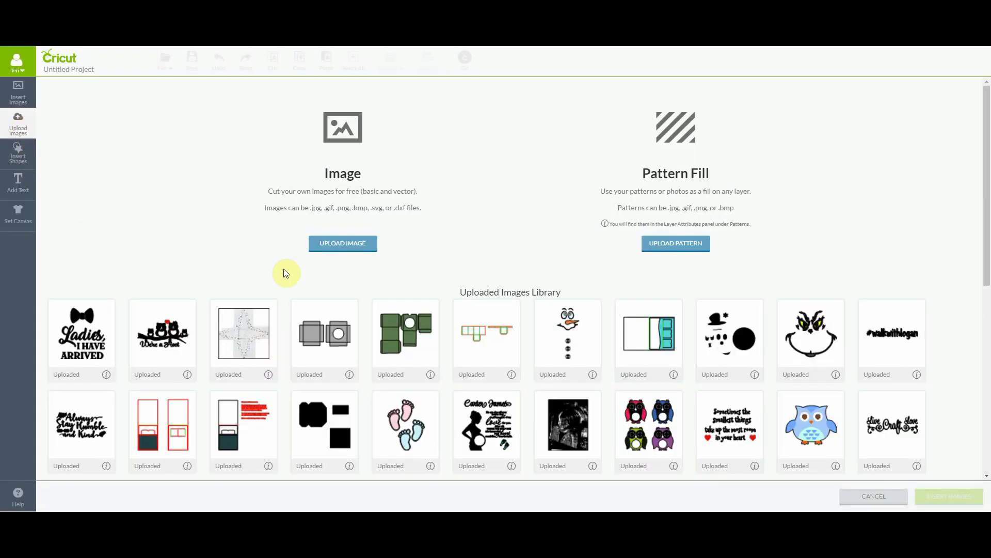
click(349, 247)
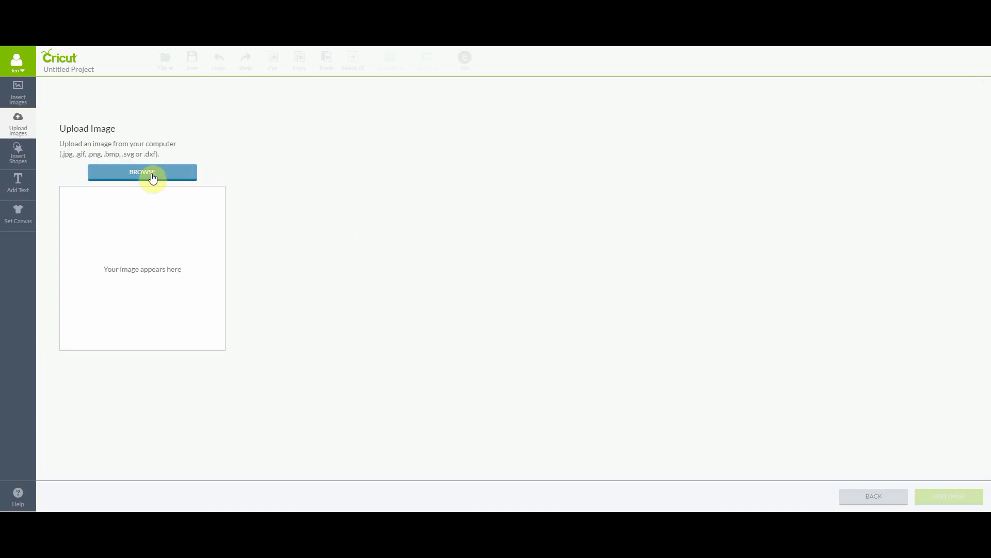
click(146, 173)
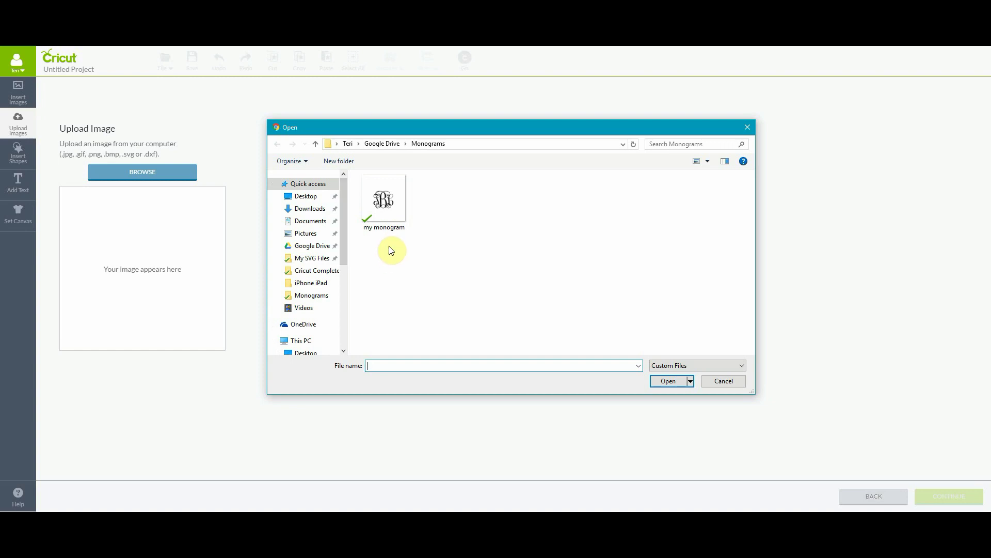
double_click(389, 214)
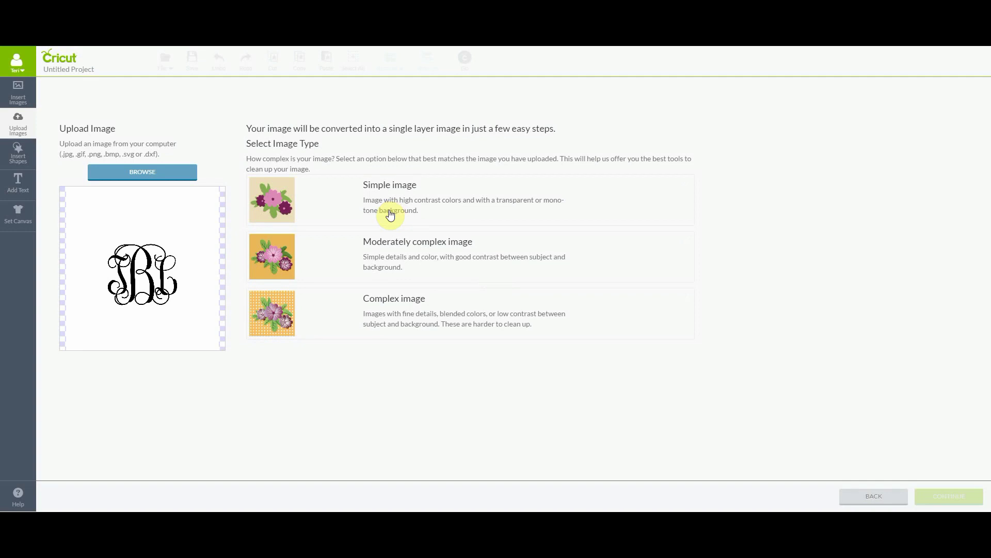
Set the monogram's image type to Complex and continue to Select & Erase
click(390, 214)
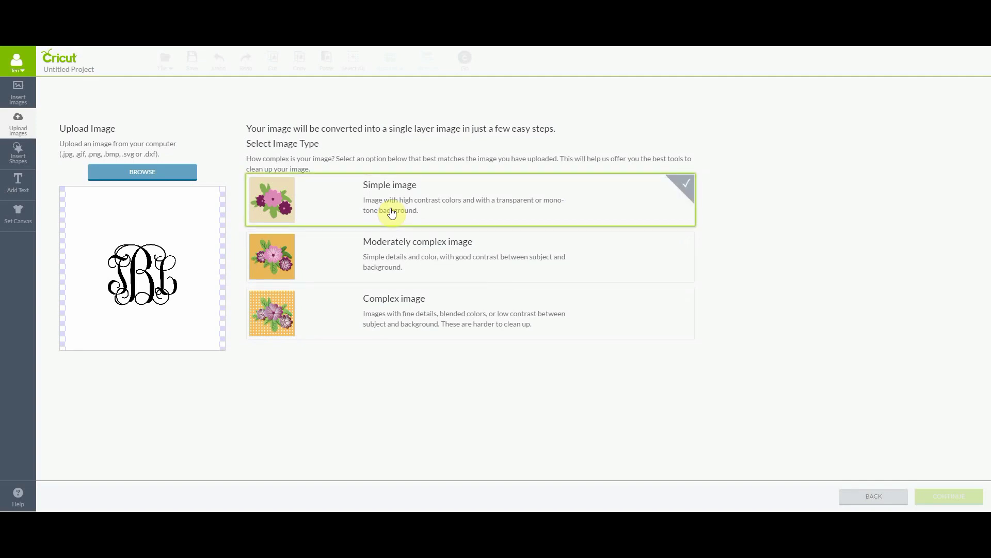
click(444, 309)
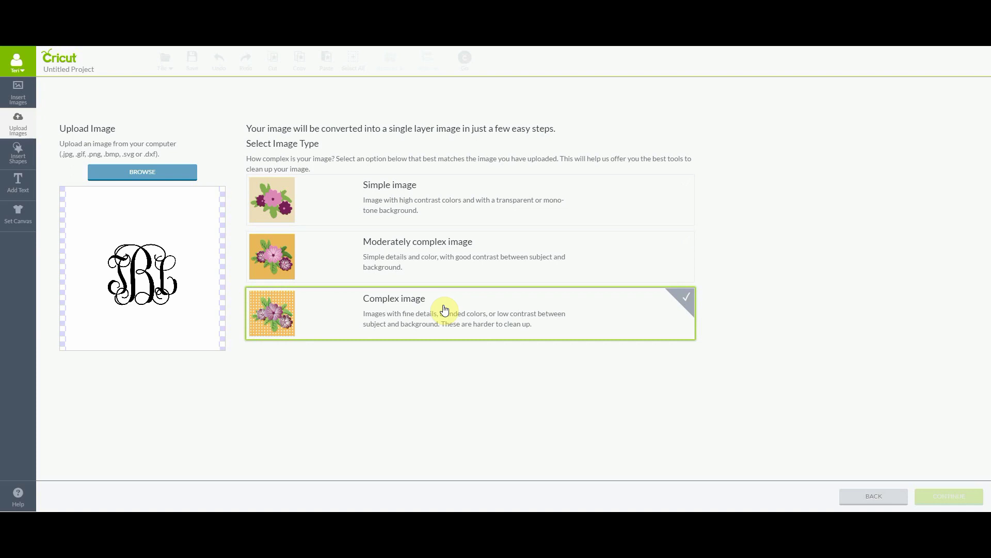
click(444, 310)
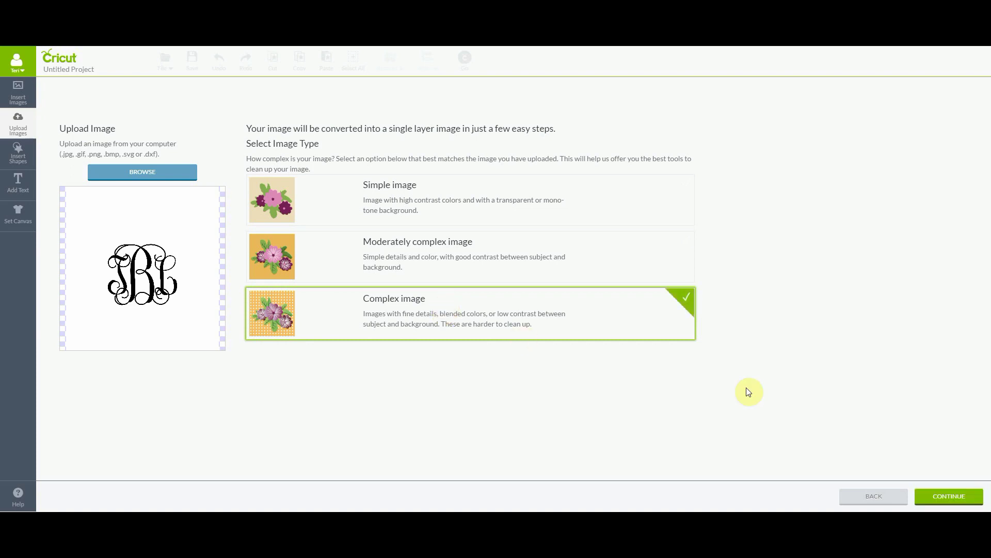
click(946, 500)
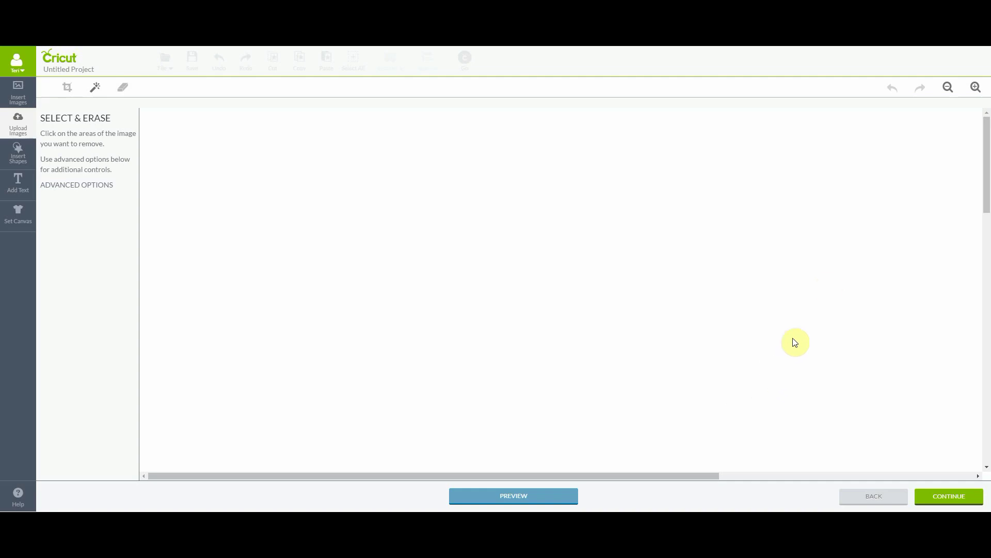
Zoom out four times until the entire monogram is visible
click(948, 88)
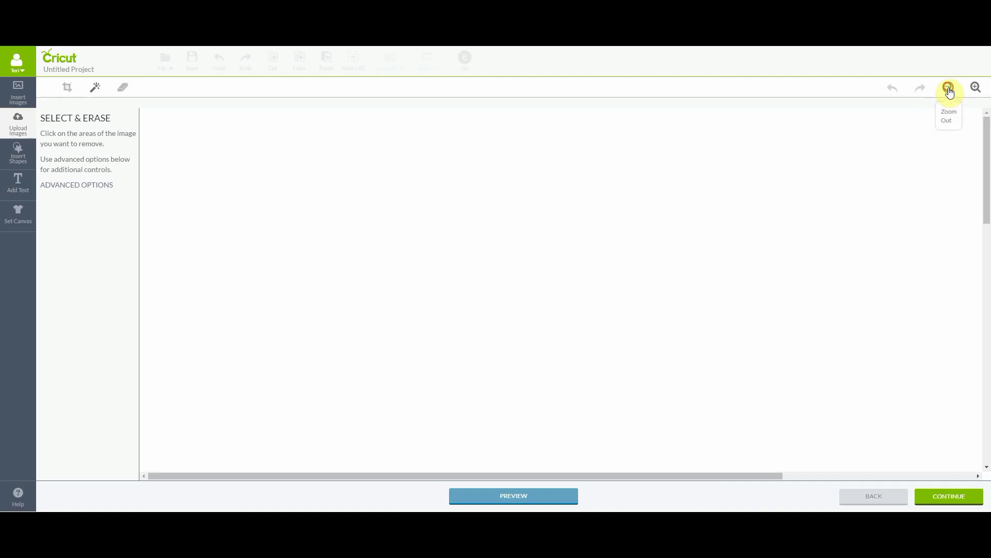
click(949, 87)
click(948, 89)
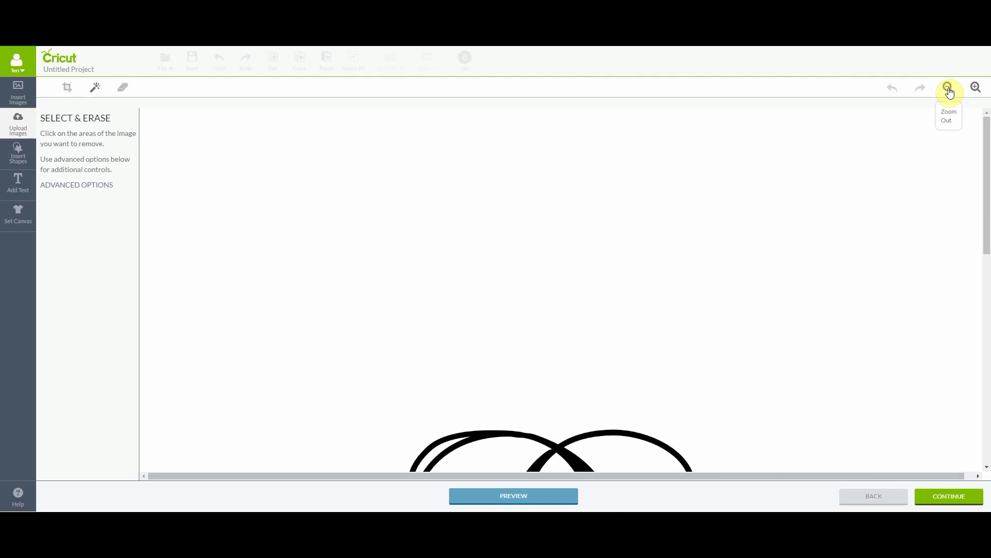
click(948, 88)
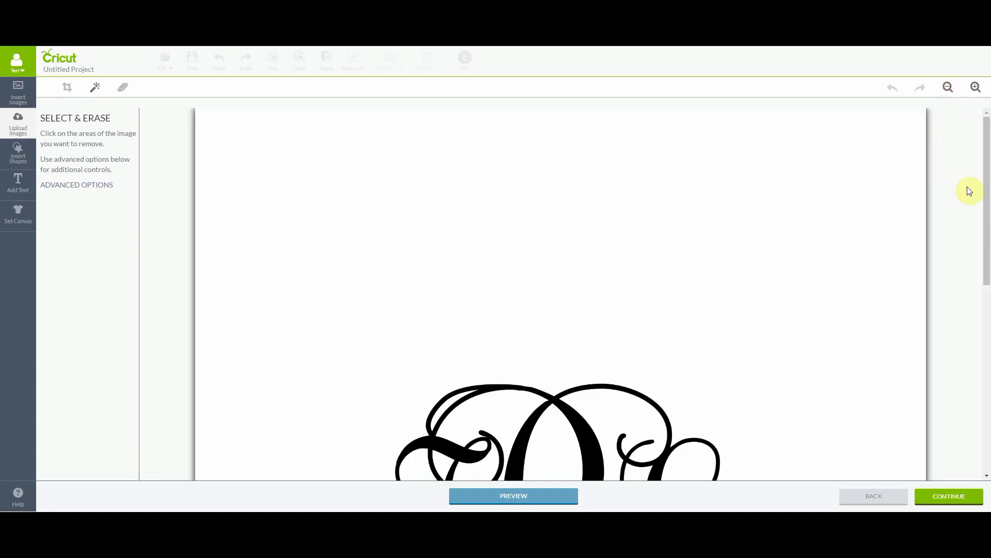
drag(987, 185, 988, 281)
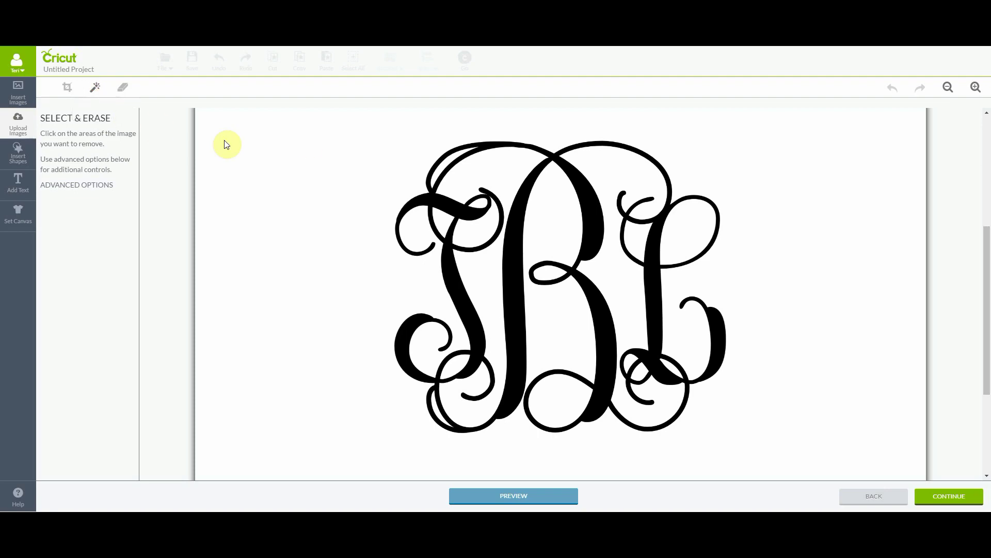
Erase the white background and the enclosed white areas in the T, B and L loops
click(557, 127)
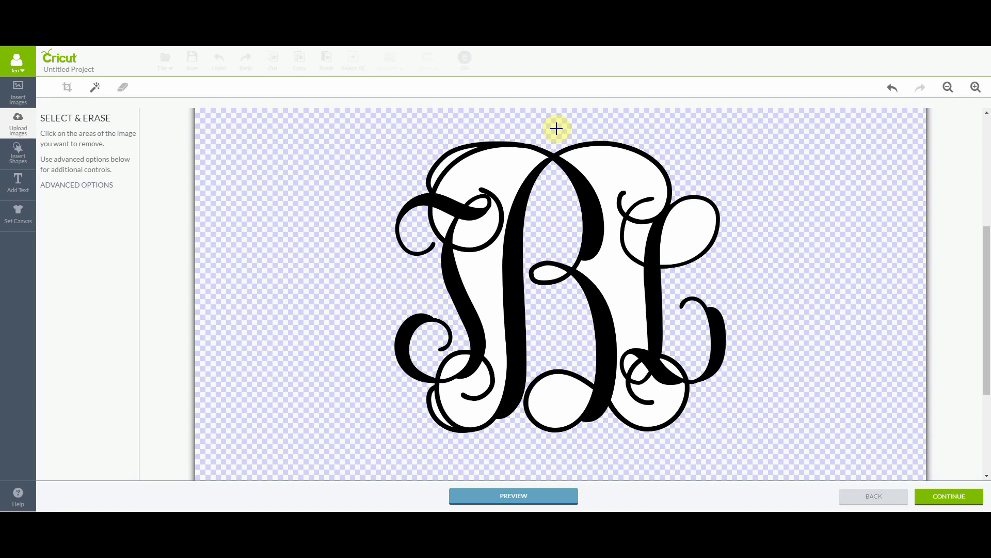
click(502, 166)
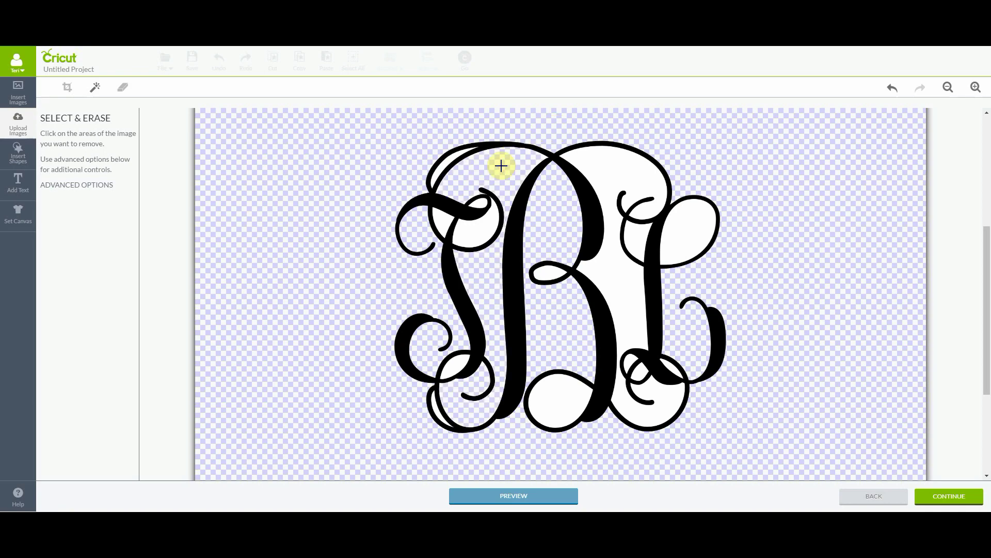
click(450, 159)
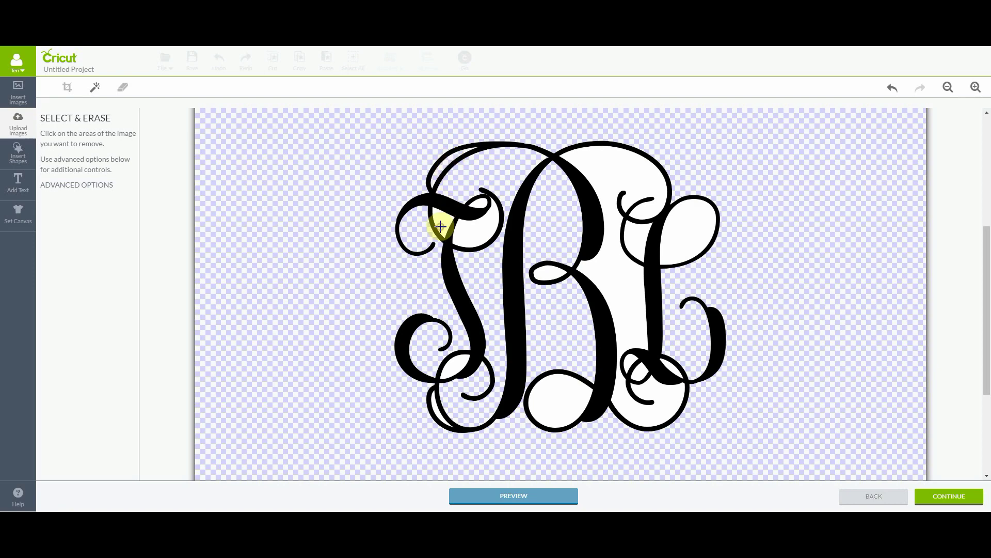
click(481, 236)
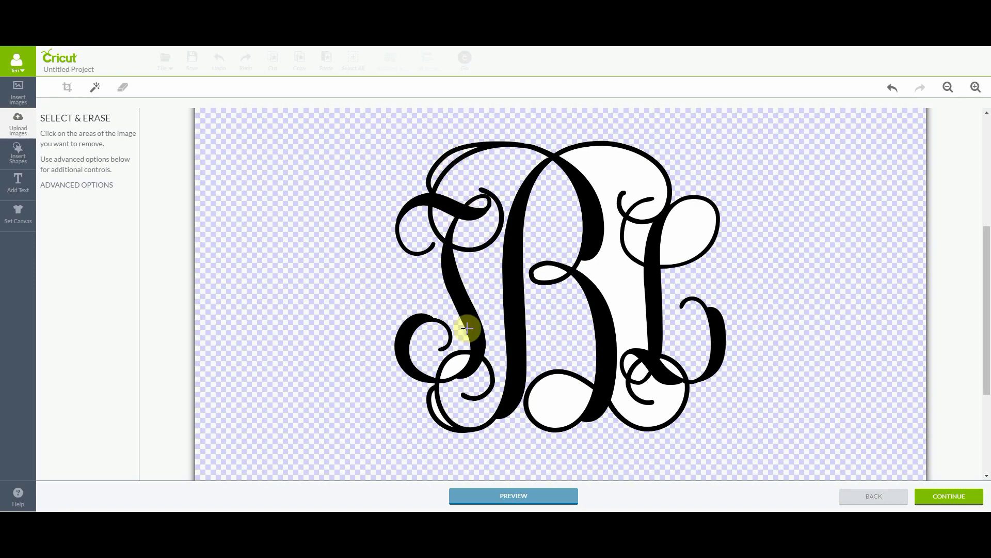
click(459, 367)
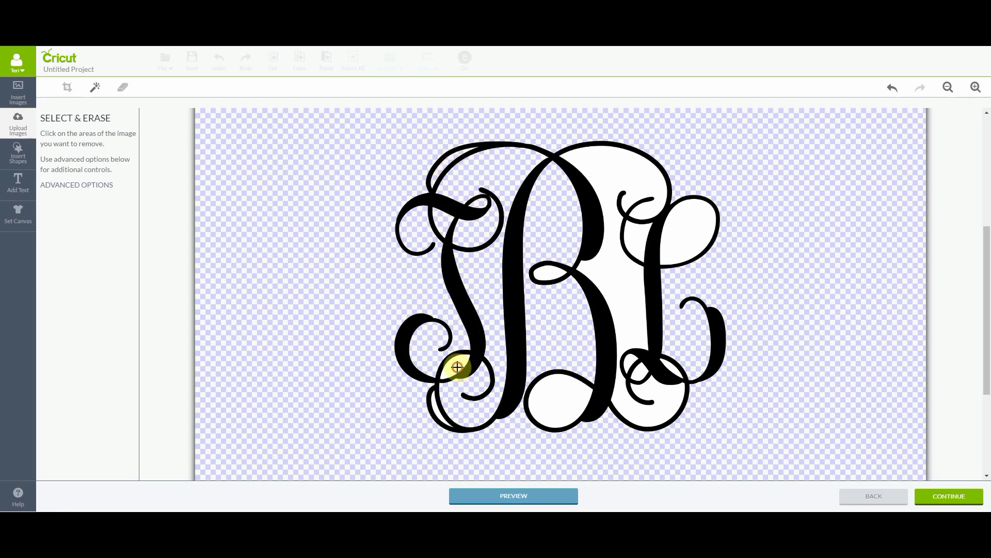
click(435, 411)
click(560, 403)
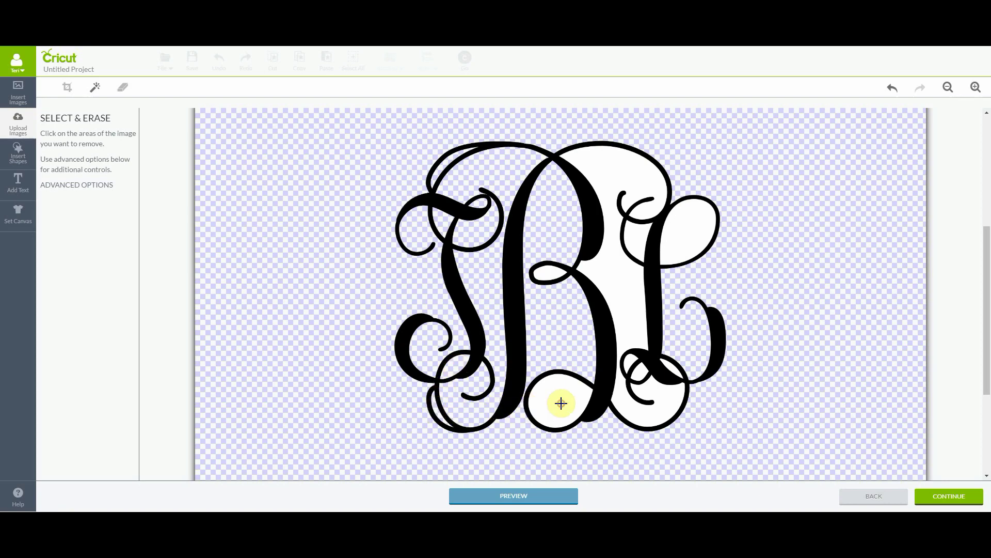
click(656, 389)
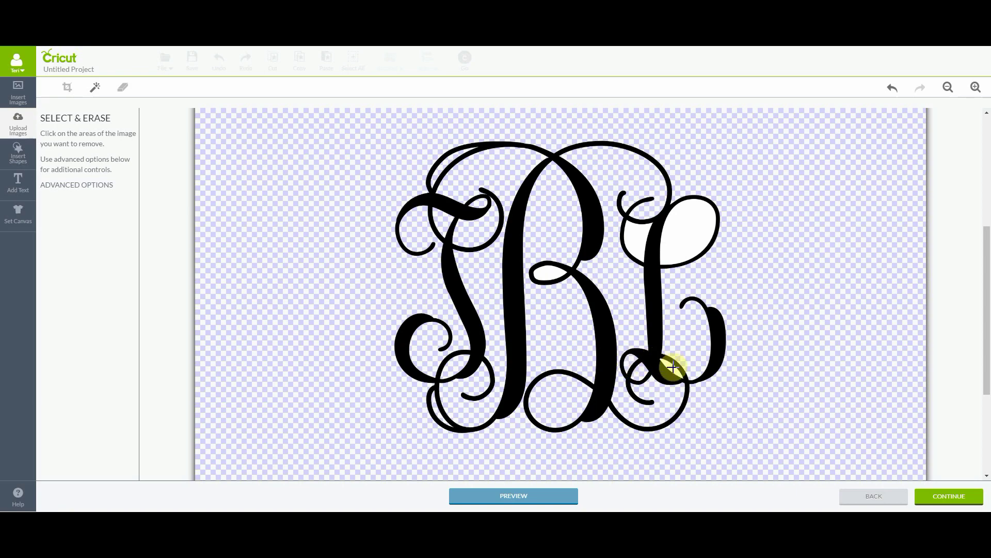
click(692, 235)
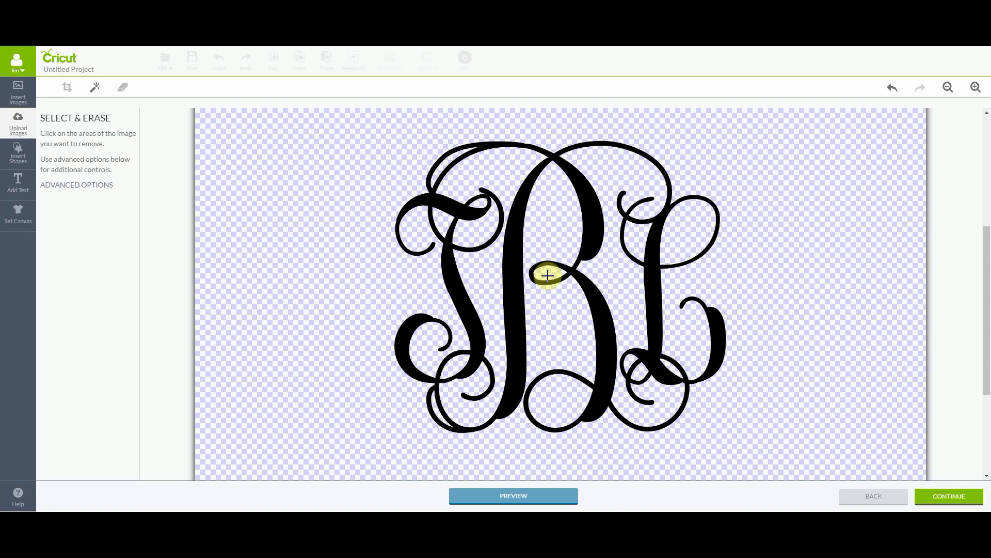
click(546, 274)
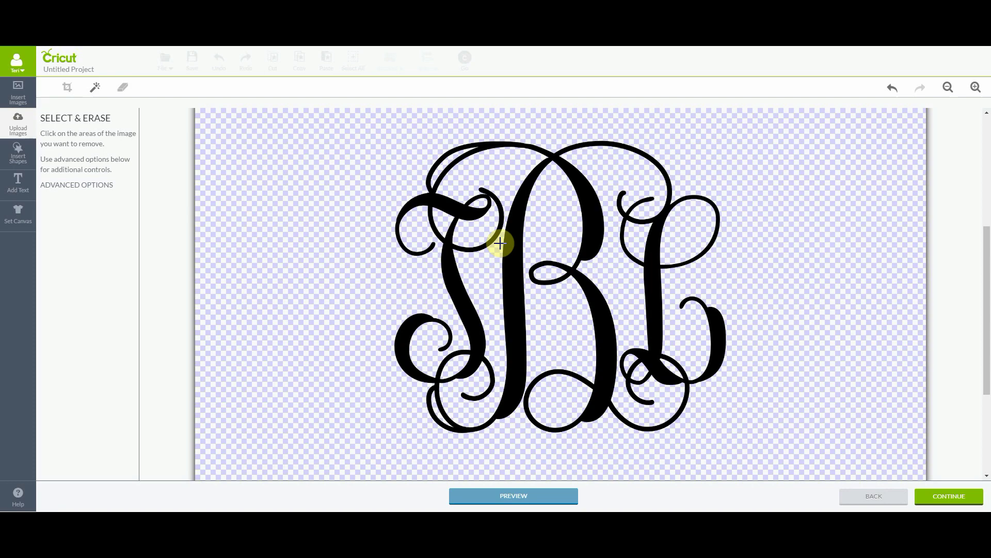
click(67, 88)
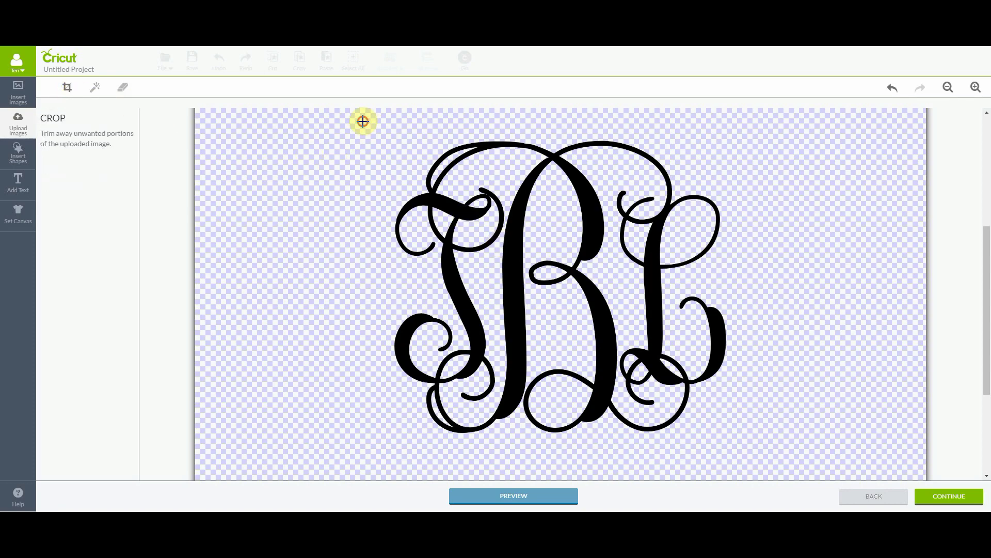
Crop the monogram image to a box around the design and continue to the save step
mouse_move(364, 122)
mouse_down()
mouse_move(644, 275)
mouse_move(741, 456)
mouse_up()
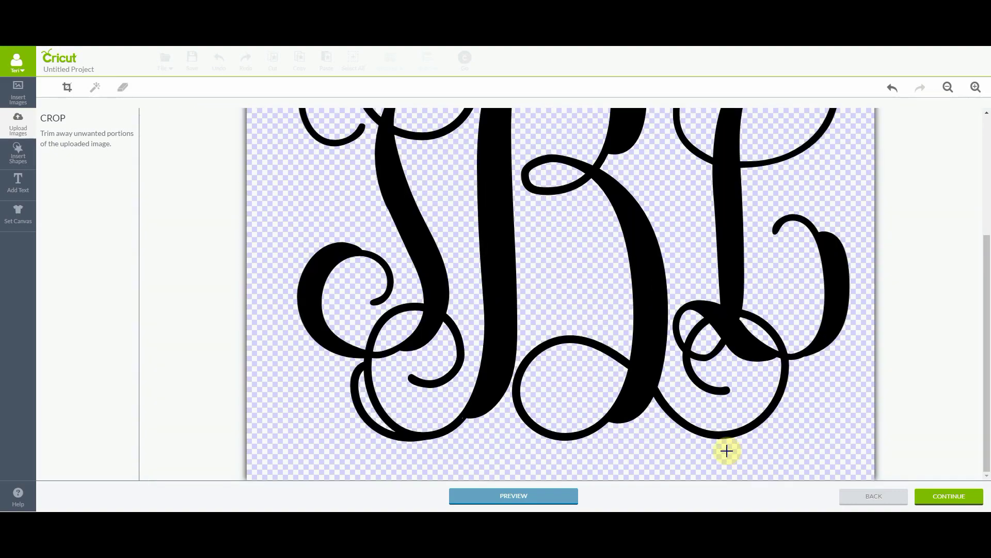
click(948, 496)
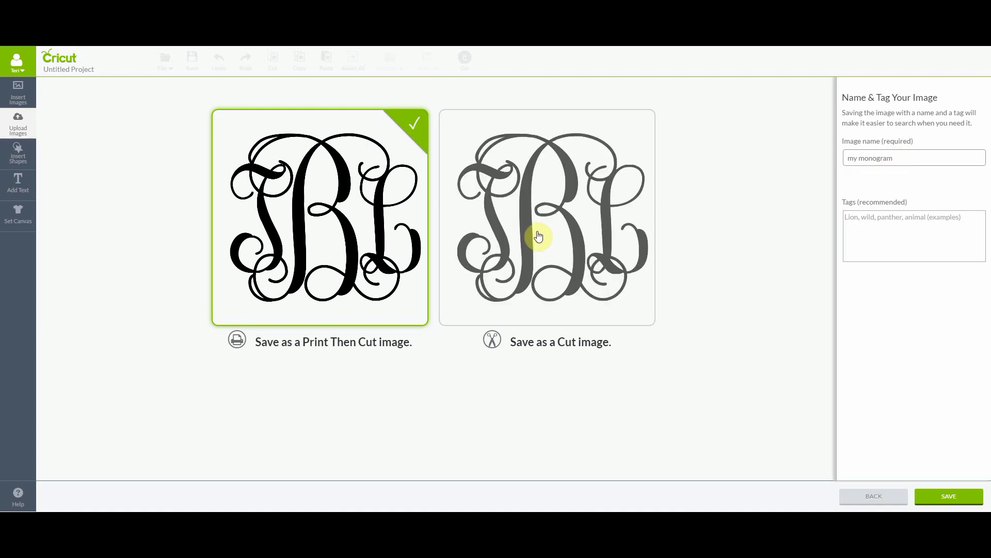
Save 'my monogram' as a Cut image, then insert it from the uploaded images library
click(539, 237)
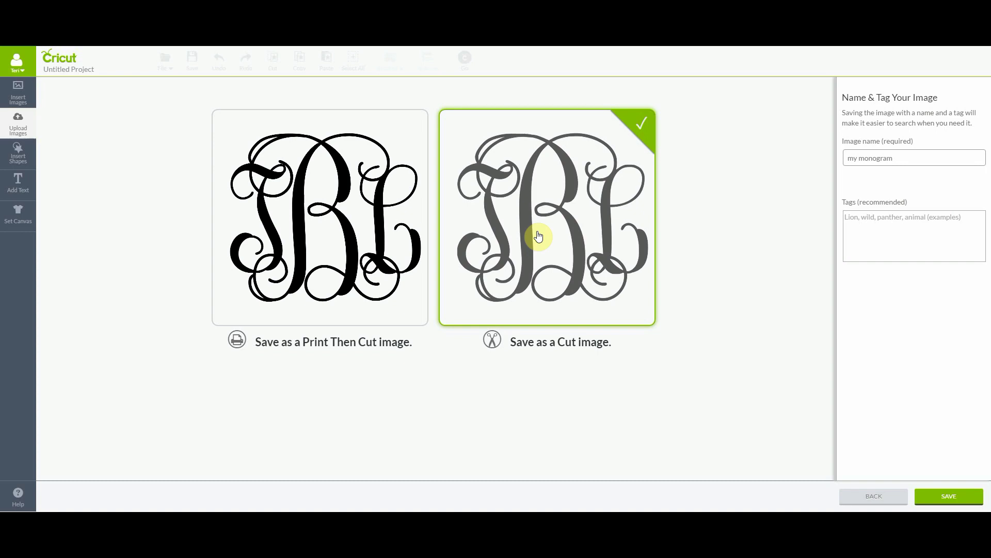
click(957, 498)
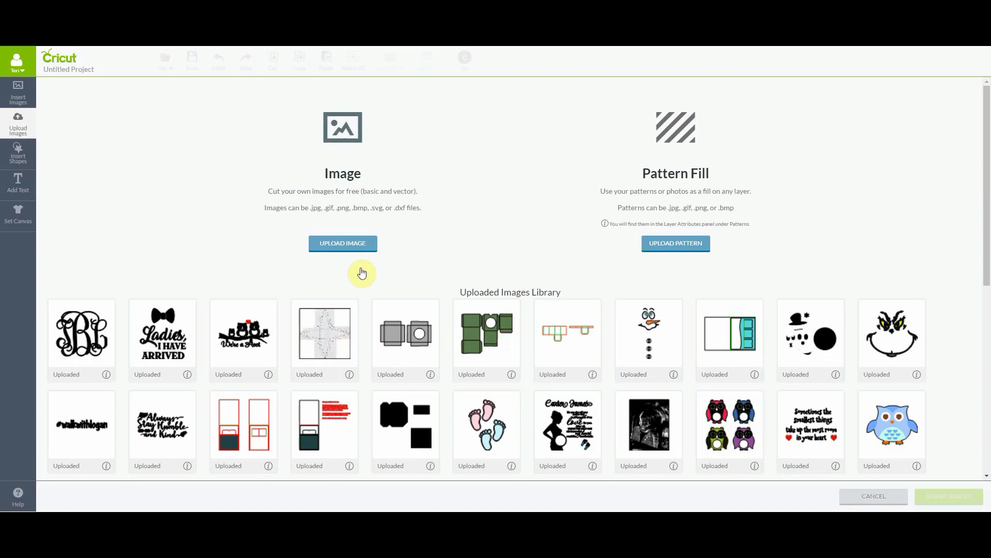
click(91, 340)
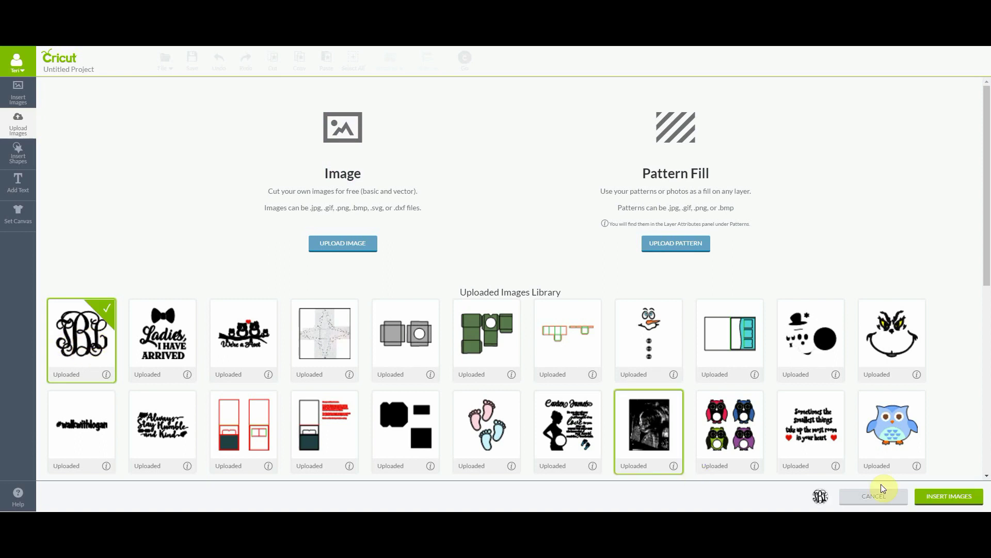
click(955, 496)
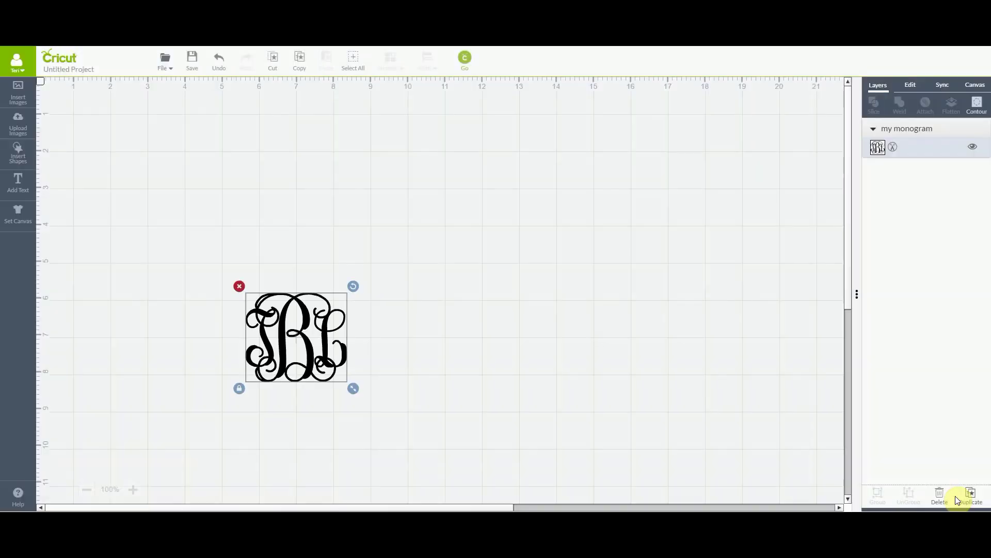
Place the monogram top-left, resize it to about 5.12 x 4.51 in, and preview the mat
drag(311, 358, 134, 184)
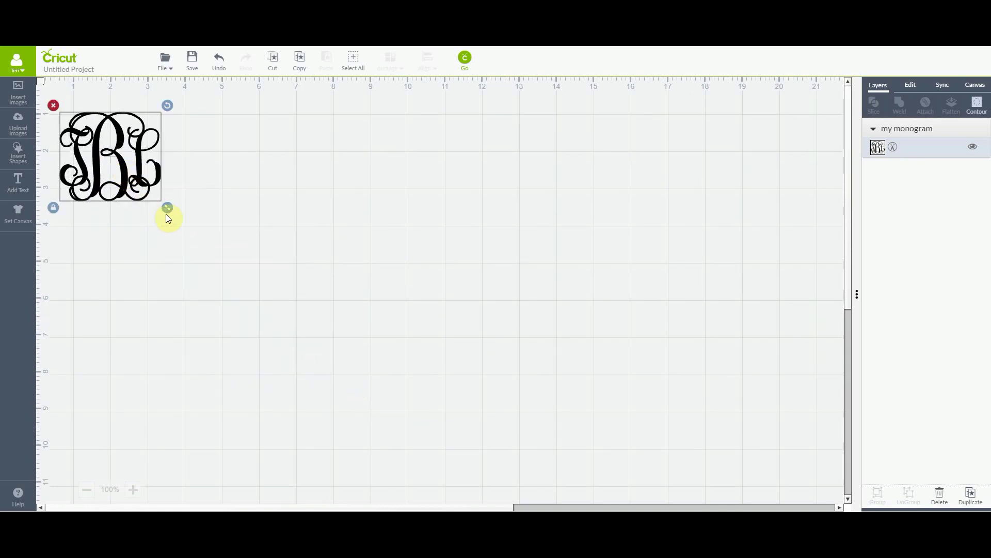
drag(167, 208, 274, 336)
click(211, 343)
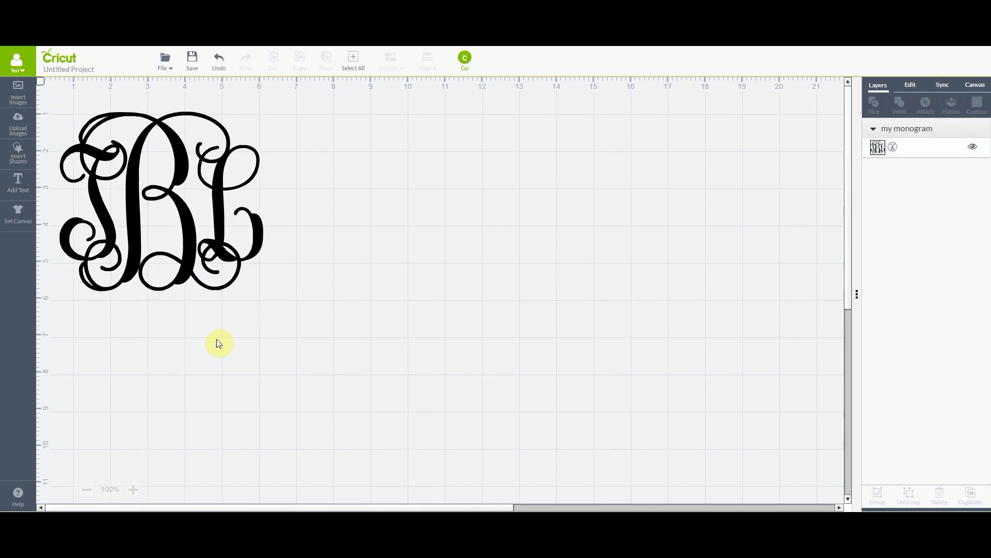
click(464, 62)
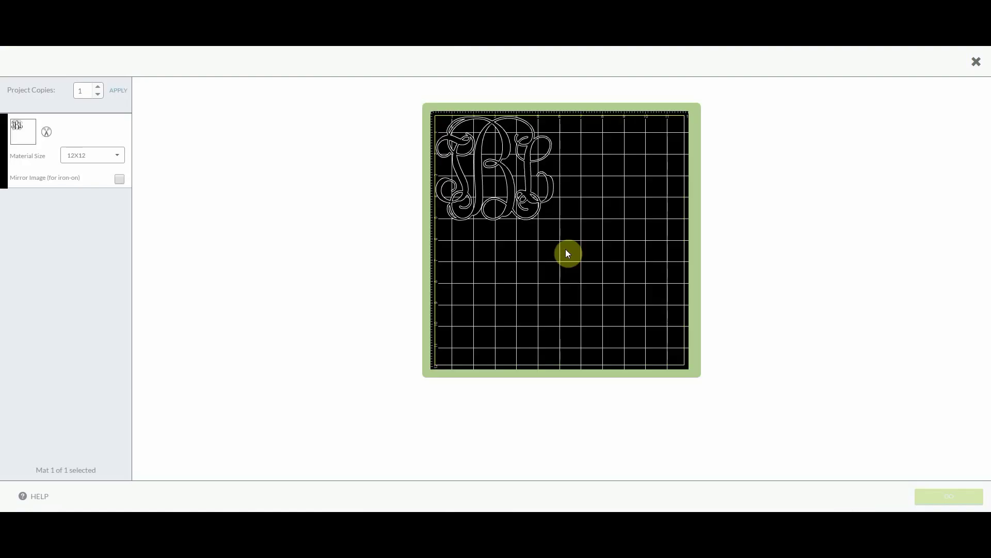